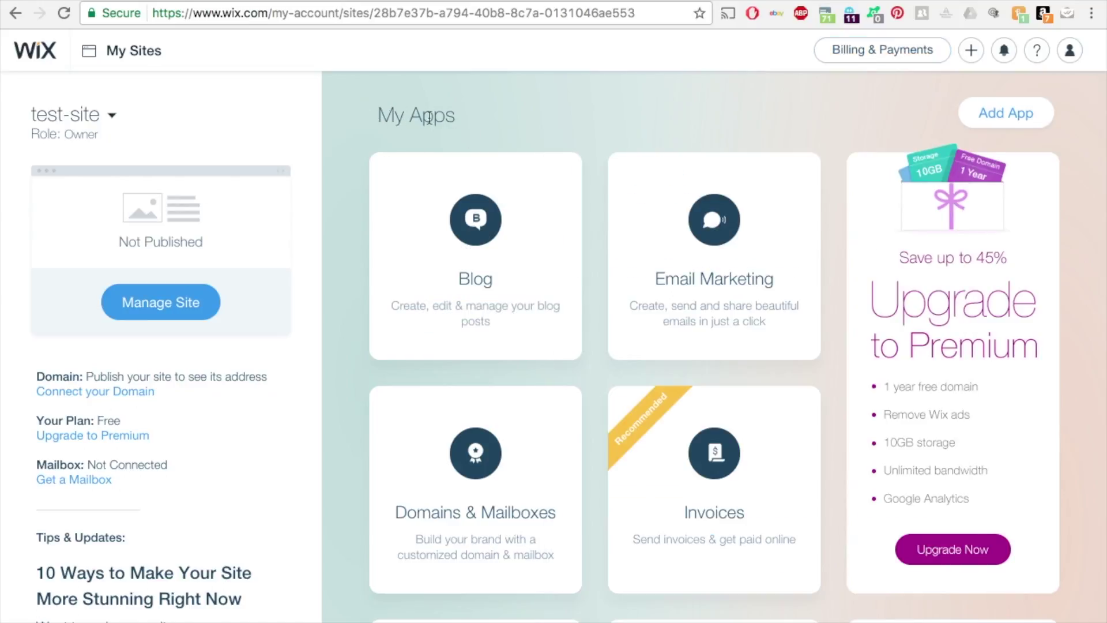
scroll(574, 297, "down", 1)
scroll(573, 297, "down", 2)
scroll(574, 297, "down", 2)
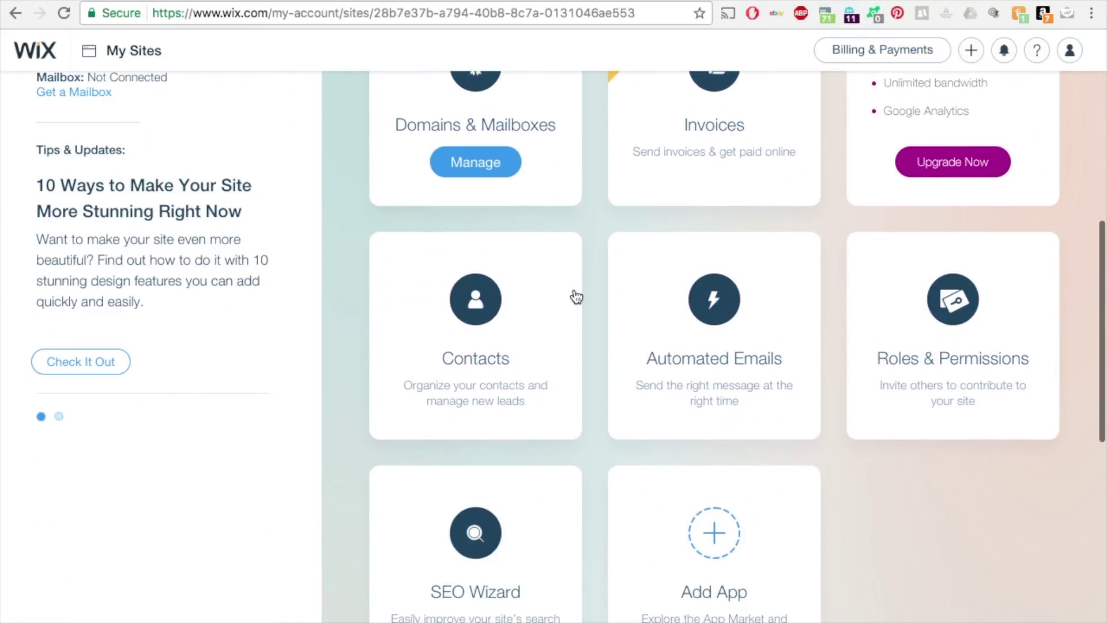
Open Manage Contacts from the Contacts app card on the test site's dashboard
left_click(546, 312)
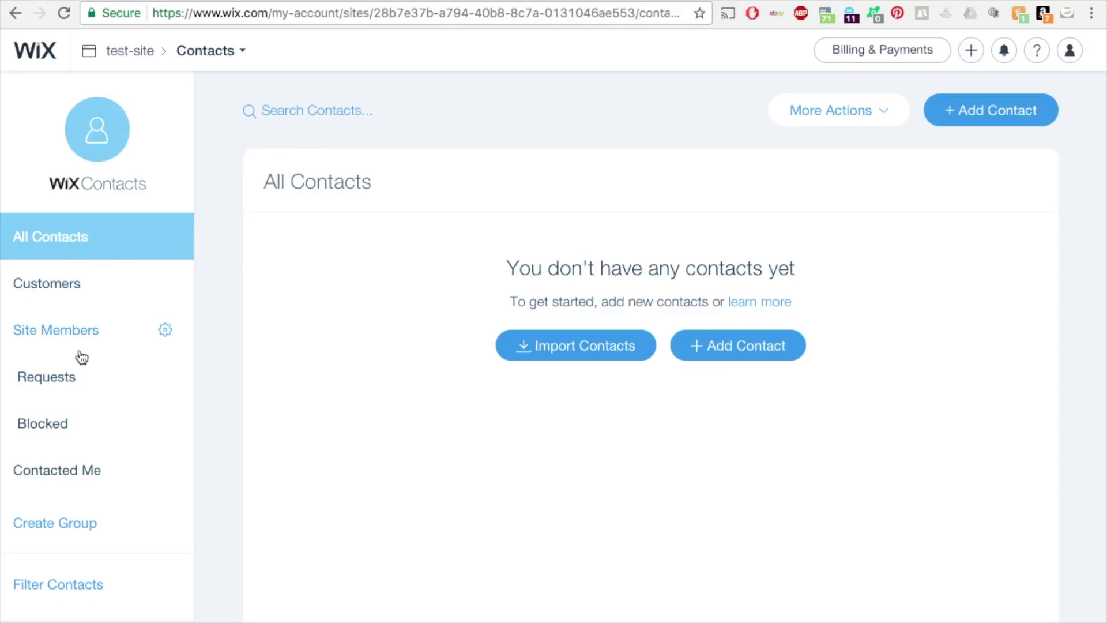
Browse the Site Members, Requests, Blocked and Contacted Me lists, finishing on Subscribers
left_click(58, 337)
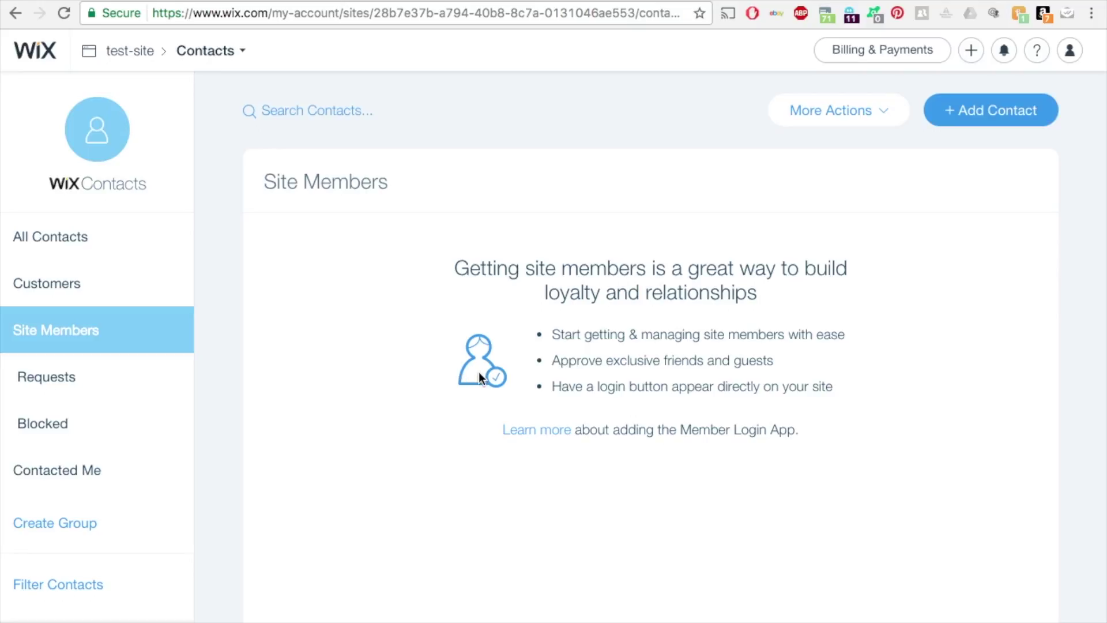
left_click(63, 380)
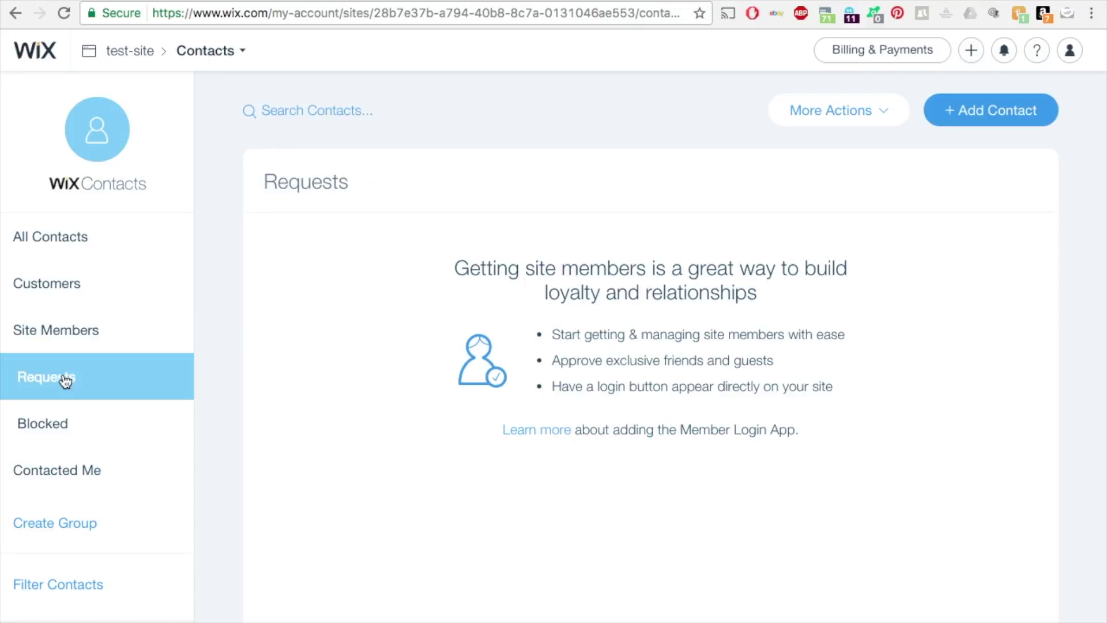
left_click(62, 433)
left_click(110, 473)
scroll(110, 473, "down", 1)
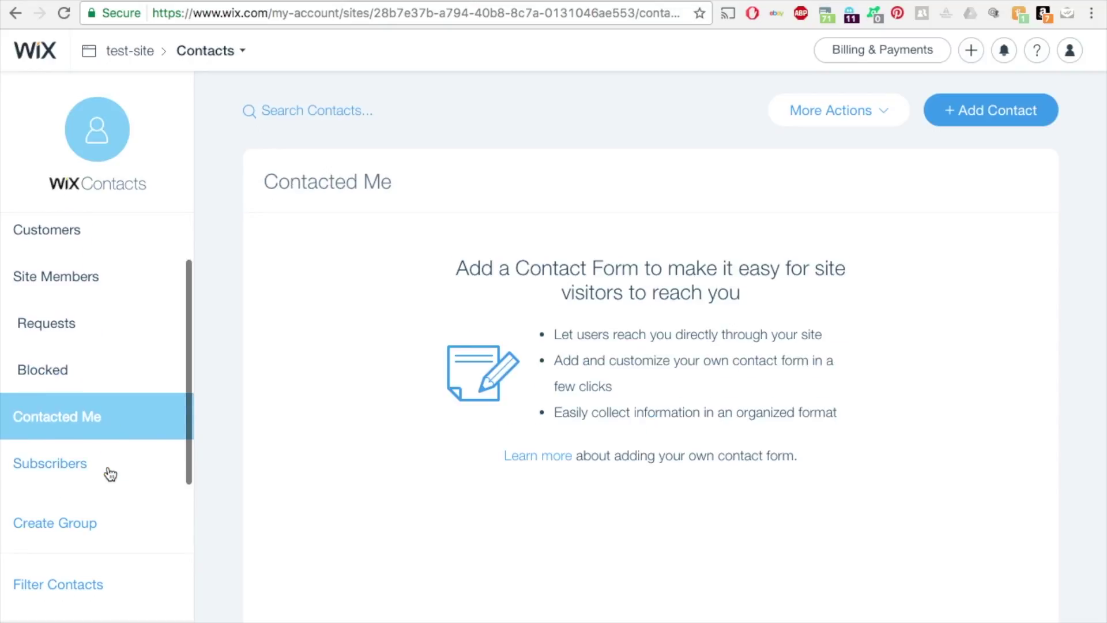
left_click(109, 473)
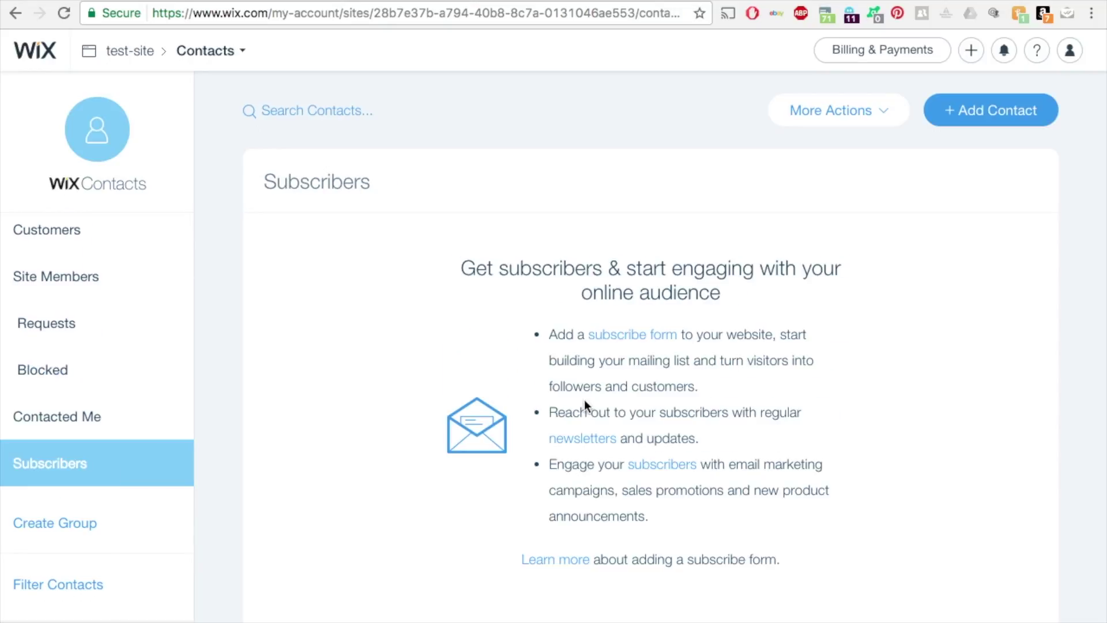